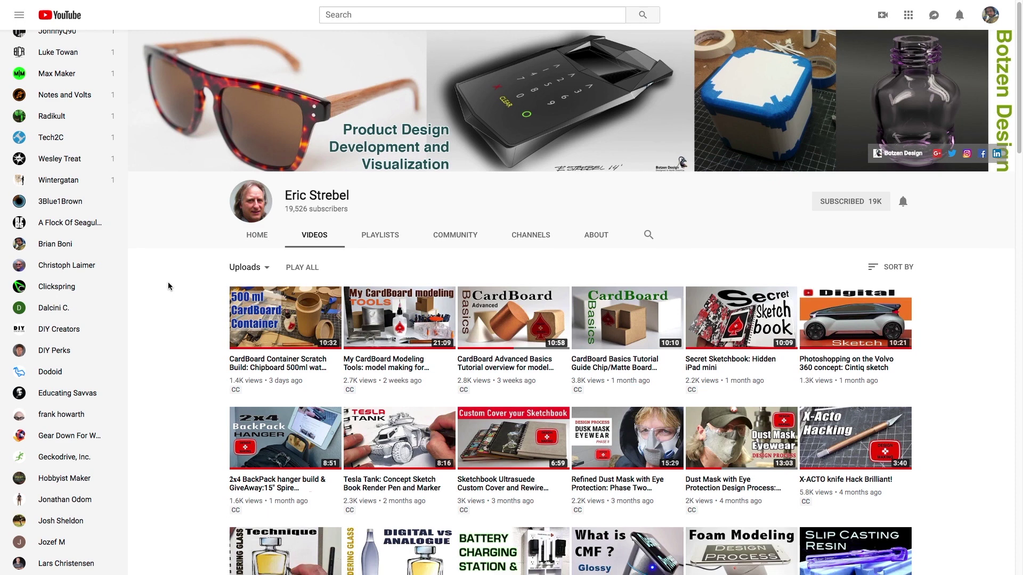
- Browse the product design channel's uploaded videos, from the cardboard modelling tutorials to the older FoamCore and prototyping ones
scroll(169, 286, "down", 2)
scroll(168, 287, "down", 1)
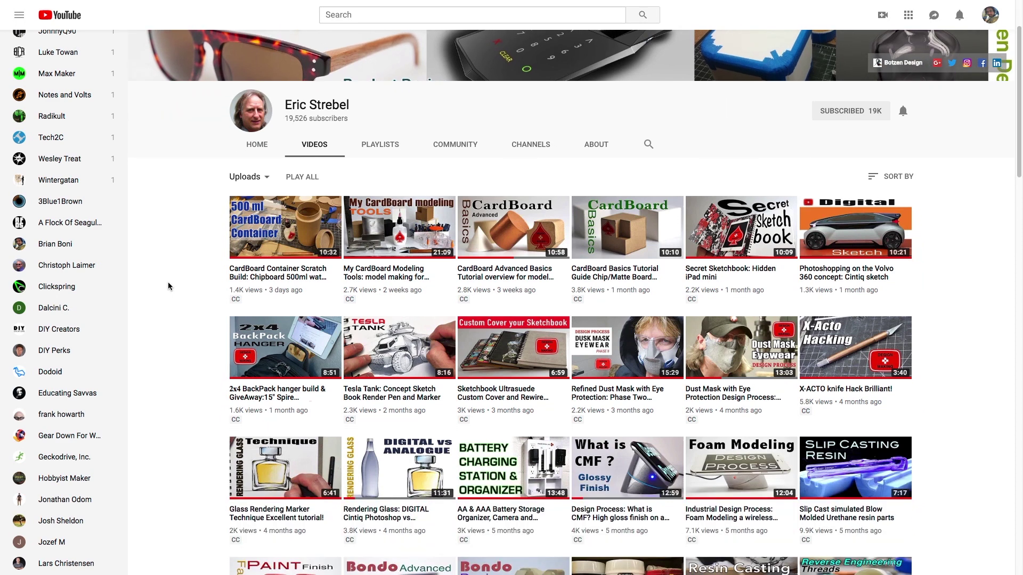
scroll(168, 287, "down", 2)
scroll(169, 287, "down", 4)
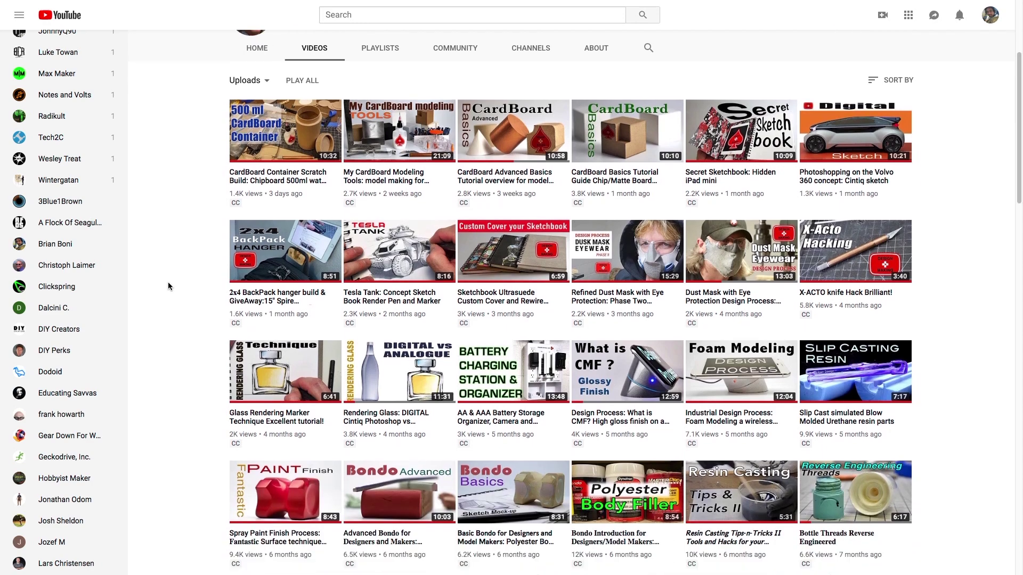
scroll(168, 287, "down", 2)
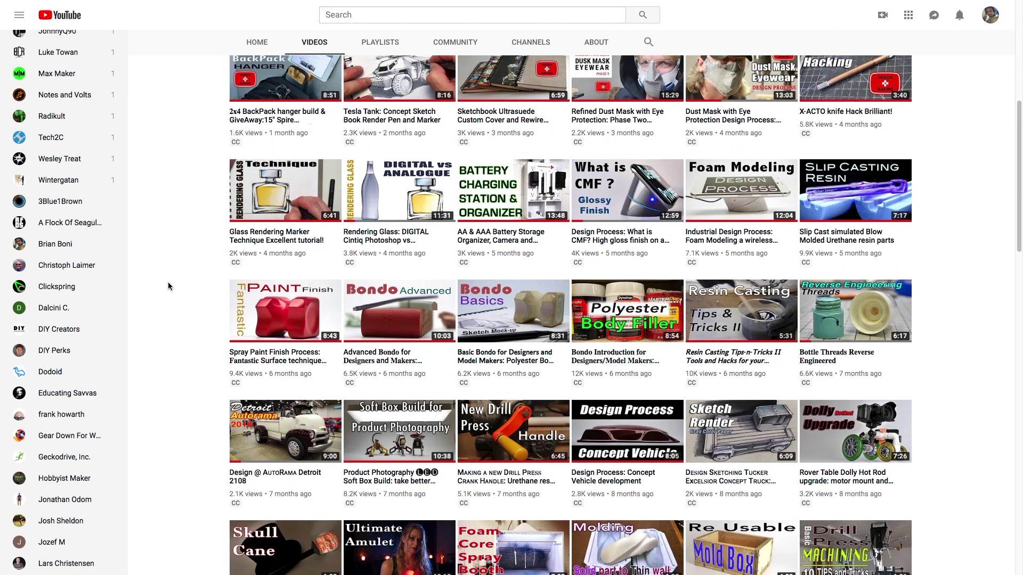
scroll(168, 286, "down", 1)
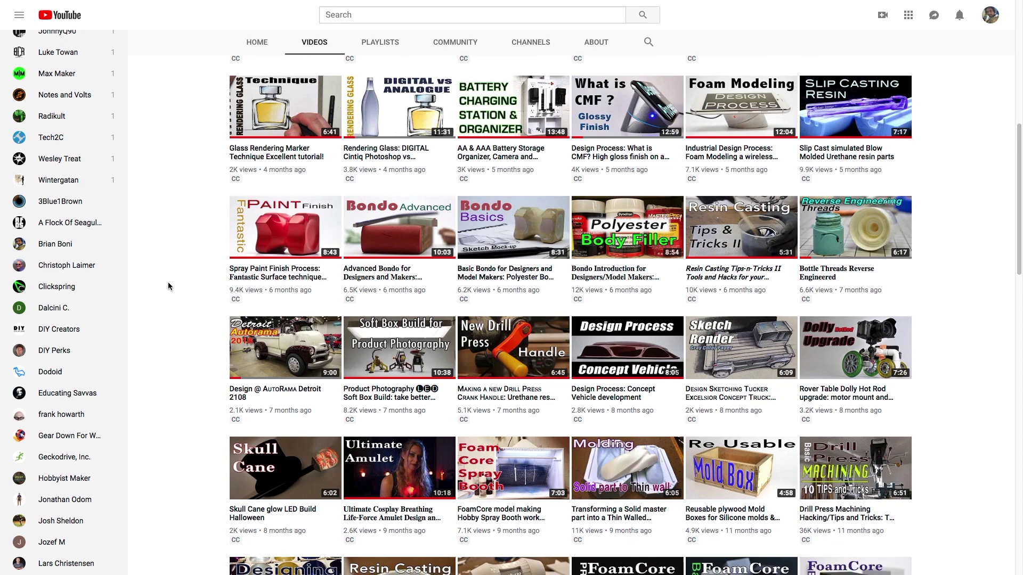
scroll(167, 286, "down", 1)
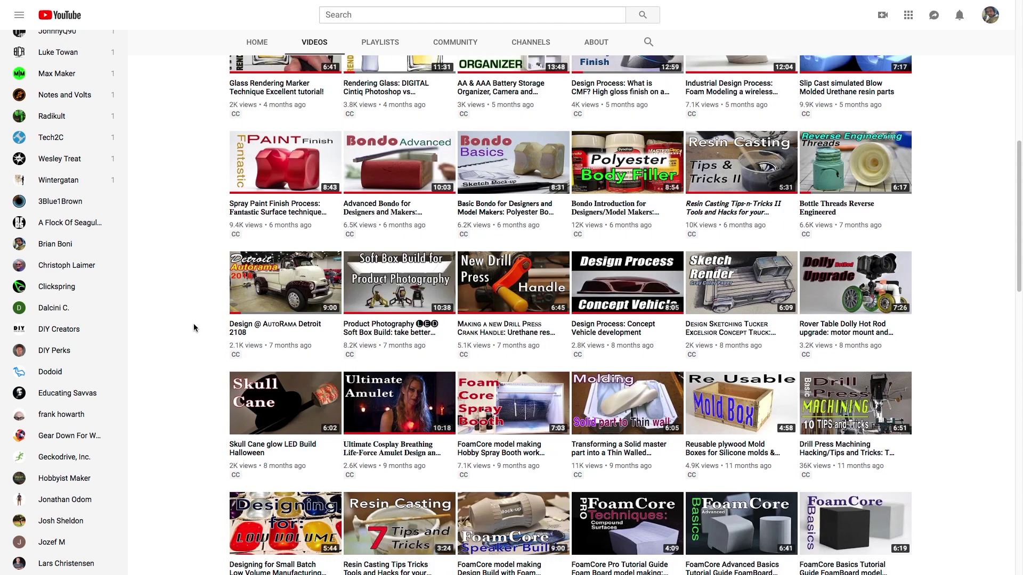
scroll(193, 324, "down", 3)
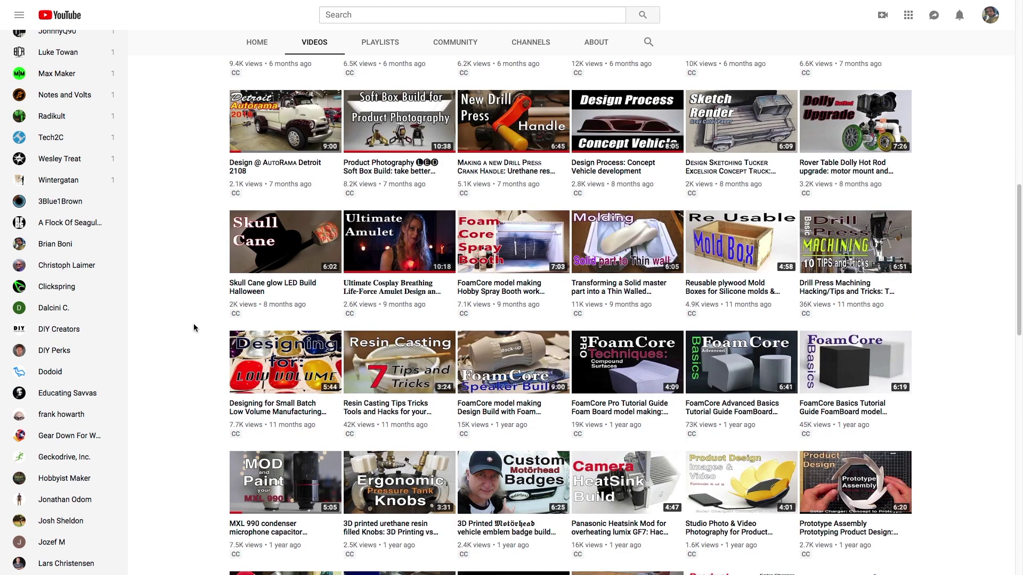
scroll(193, 324, "down", 2)
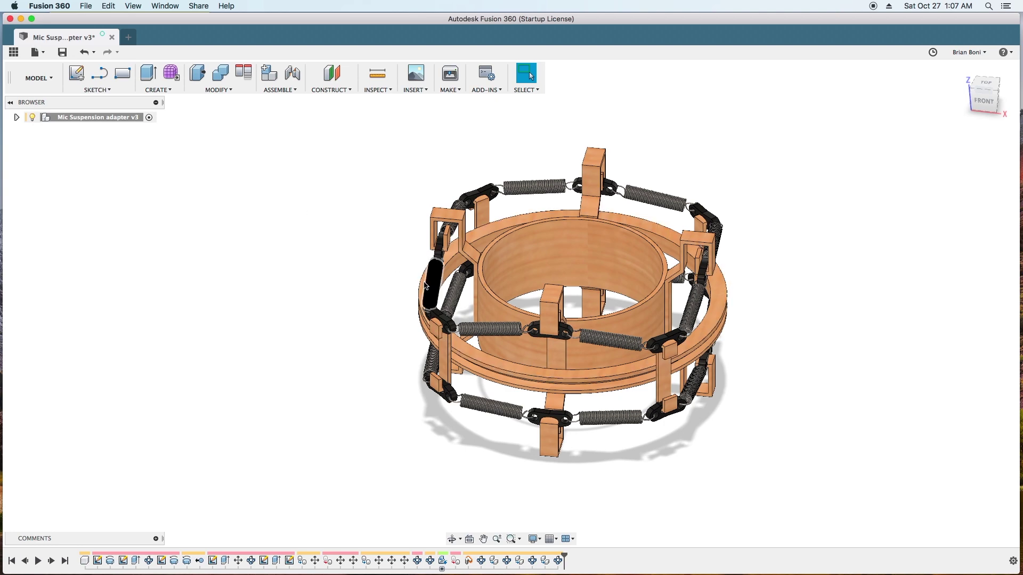
- Switch to Fusion 360 and examine the mic suspension adapter from the side, closely at the springs and black plastic spring mounts
left_click_drag(360, 271, 319, 245)
key("Escape")
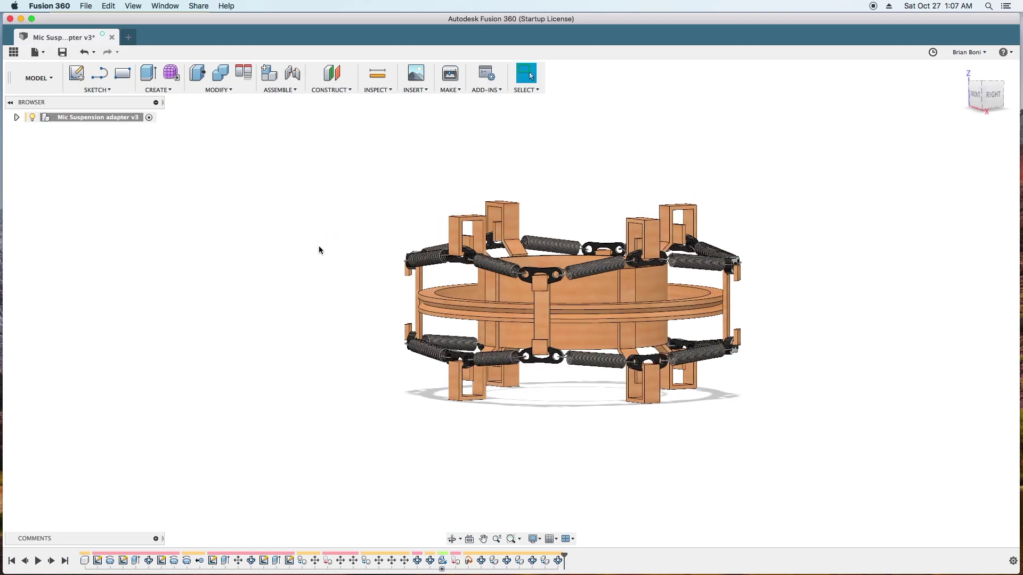
scroll(318, 245, "up", 5)
key("F4")
mouse_move(363, 256)
left_mouse_down()
mouse_move(334, 258)
mouse_move(372, 249)
mouse_move(380, 270)
mouse_move(401, 277)
mouse_move(366, 272)
mouse_move(336, 245)
mouse_move(392, 242)
mouse_move(347, 240)
mouse_move(311, 261)
mouse_move(346, 252)
left_mouse_up()
key("Escape")
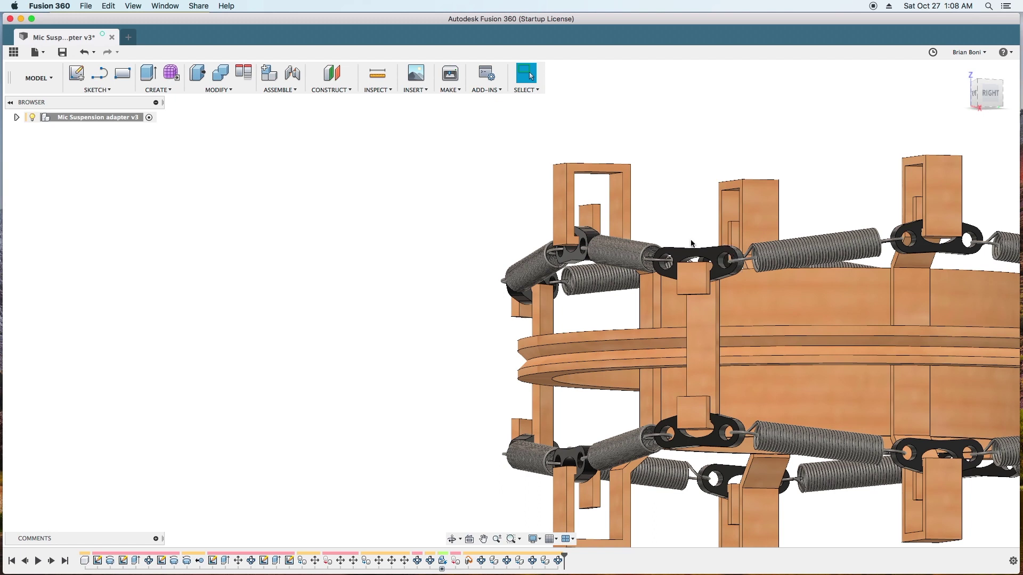
- Examine the whole suspension assembly from slightly above, including the inner band, outer ring and both rows of springs
scroll(481, 230, "down", 2)
key("F4")
left_click_drag(474, 220, 445, 239)
left_click_drag(756, 297, 631, 222)
key("Escape")
key("Escape")
key("shift+F4")
key("Escape")
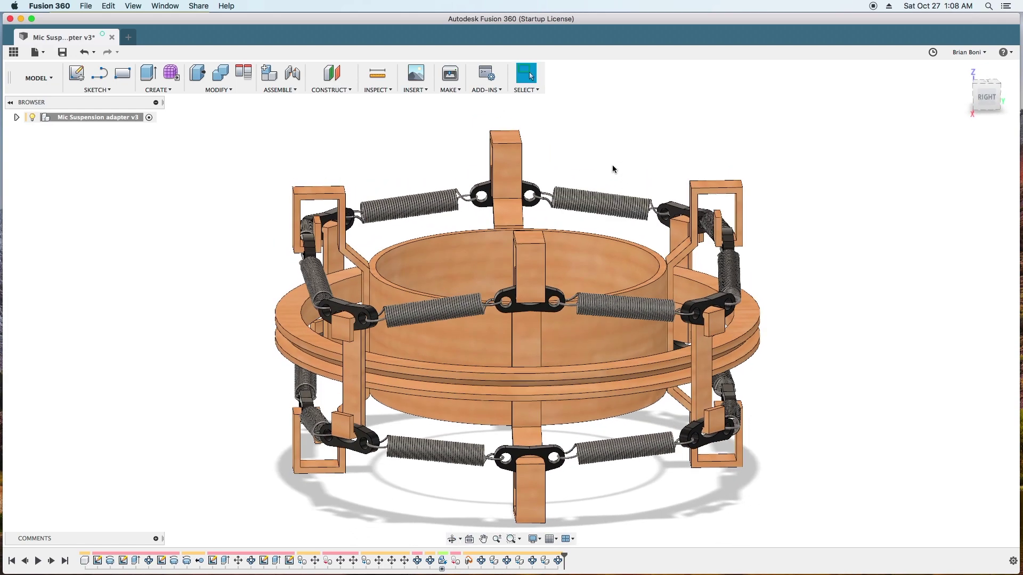
key("shift+F4")
mouse_move(612, 167)
left_mouse_down()
mouse_move(628, 151)
mouse_move(705, 167)
mouse_move(628, 169)
left_mouse_up()
key("Escape")
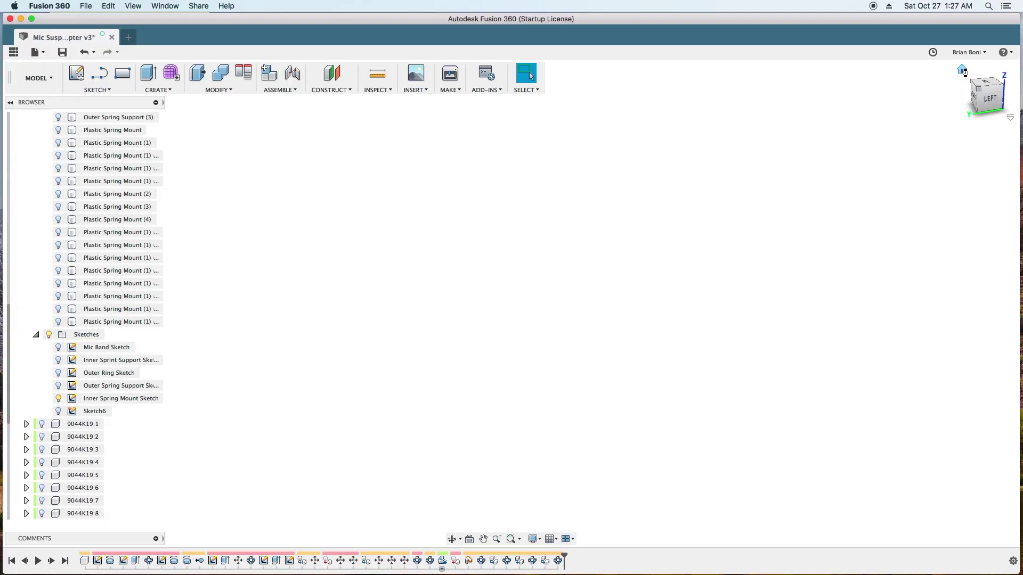
- In the front view of the Inner Spring Mount Sketch, select the profiles forming the mount, leaving out the two round holes and central ellipse
scroll(334, 412, "down", 1)
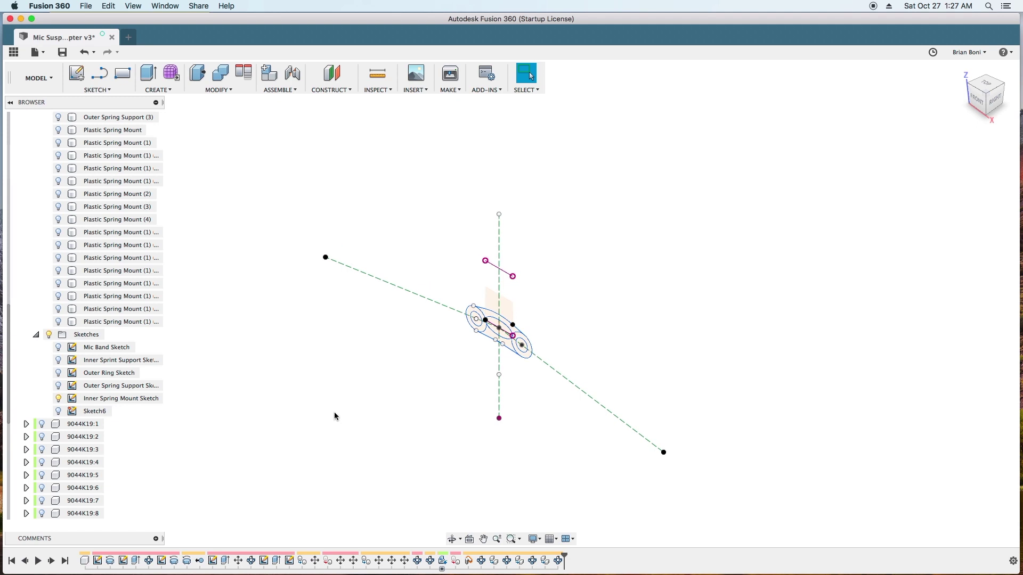
left_click(978, 102)
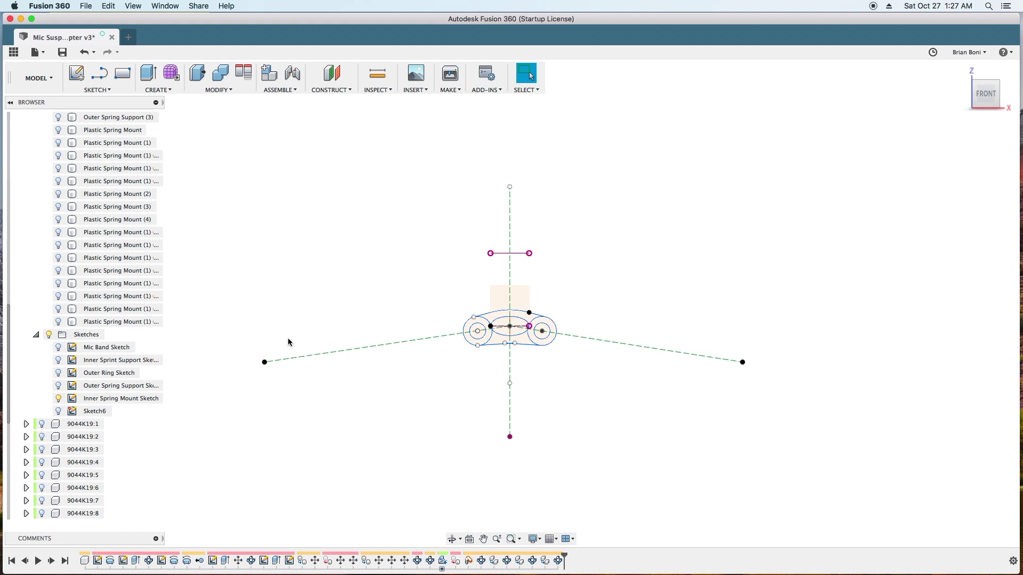
scroll(390, 336, "up", 5)
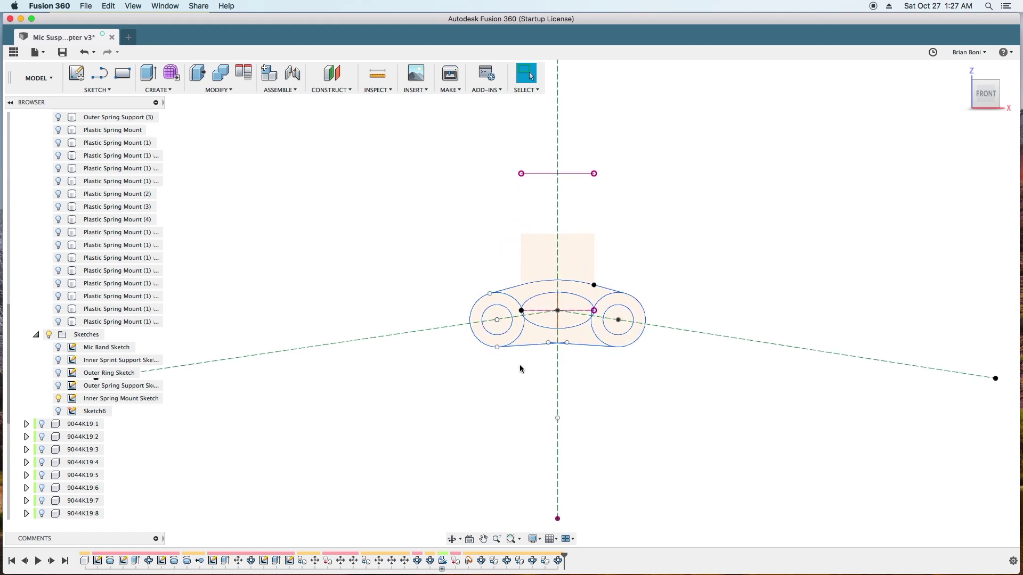
scroll(517, 366, "up", 3)
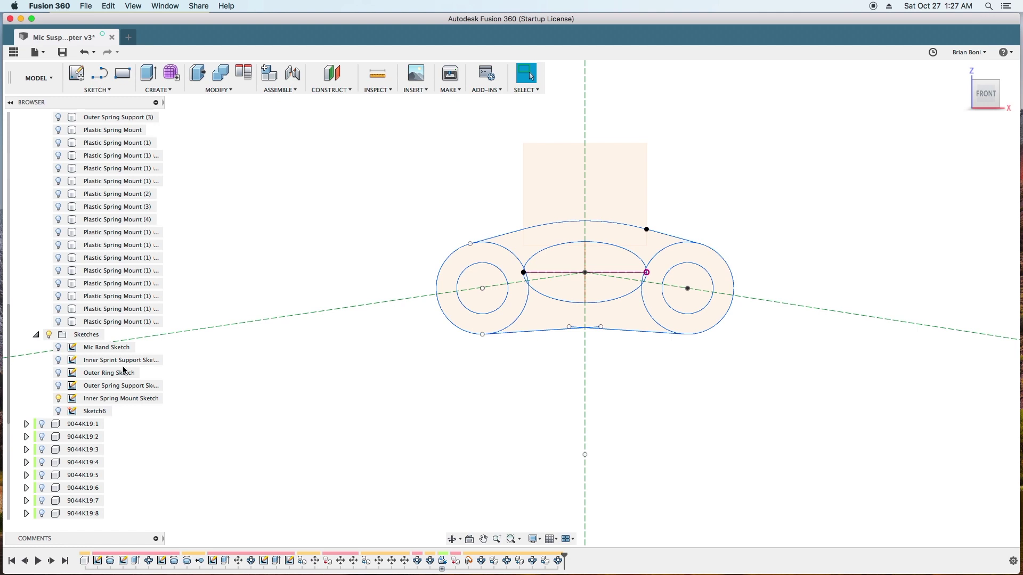
left_click(473, 256)
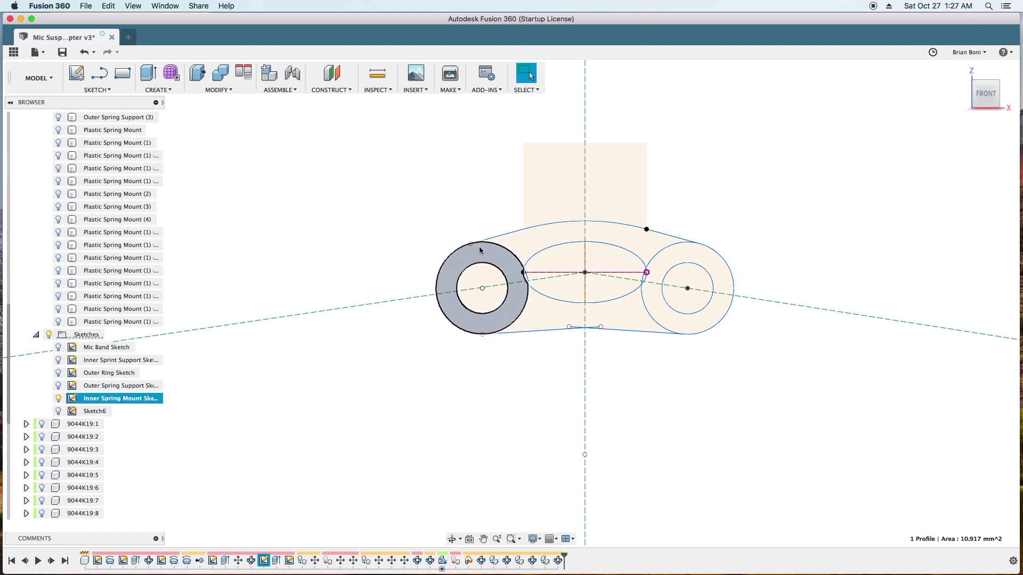
left_click(514, 237, "shift")
left_click(546, 240, "shift")
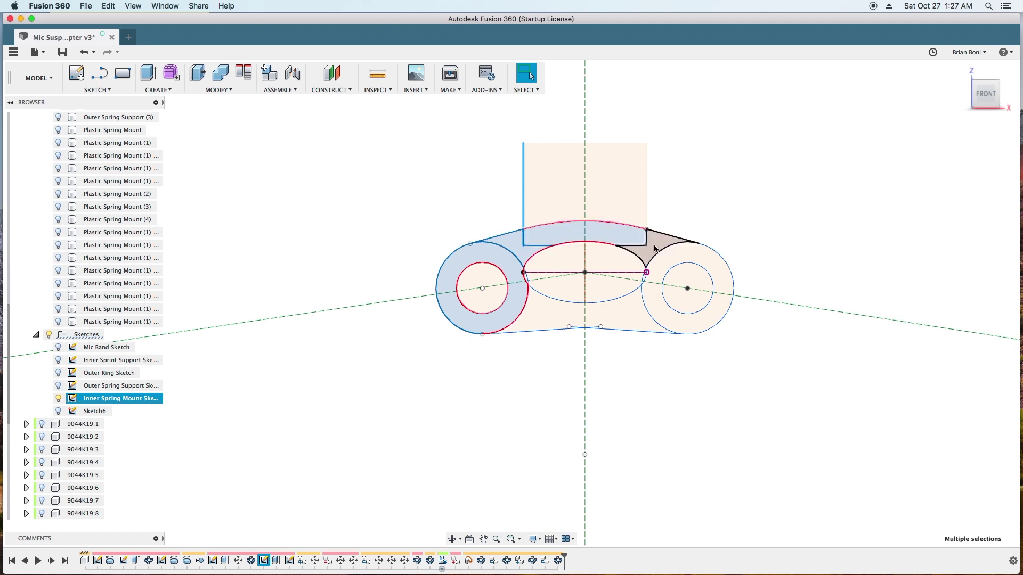
left_click(669, 256, "shift")
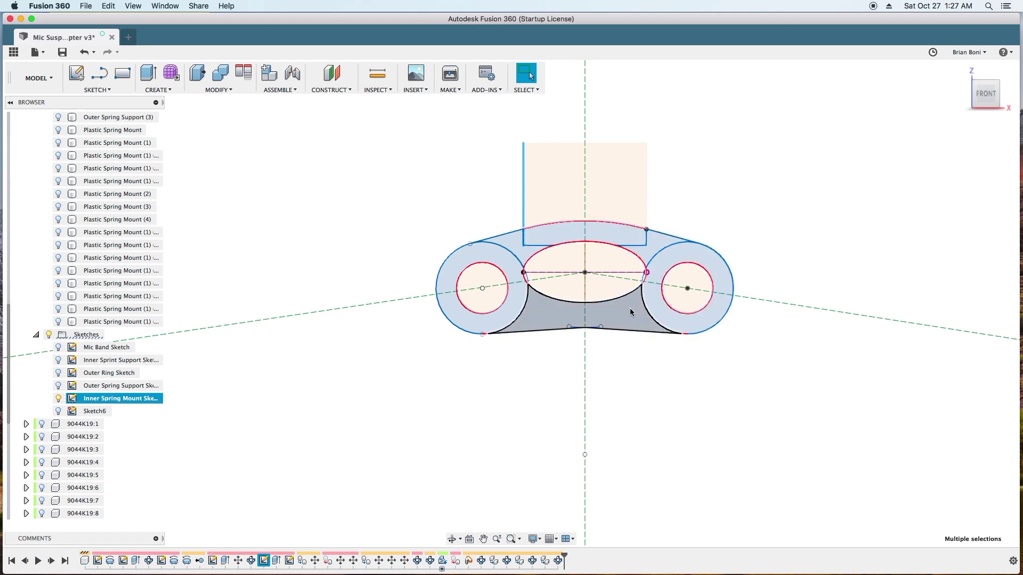
left_click(607, 317, "shift")
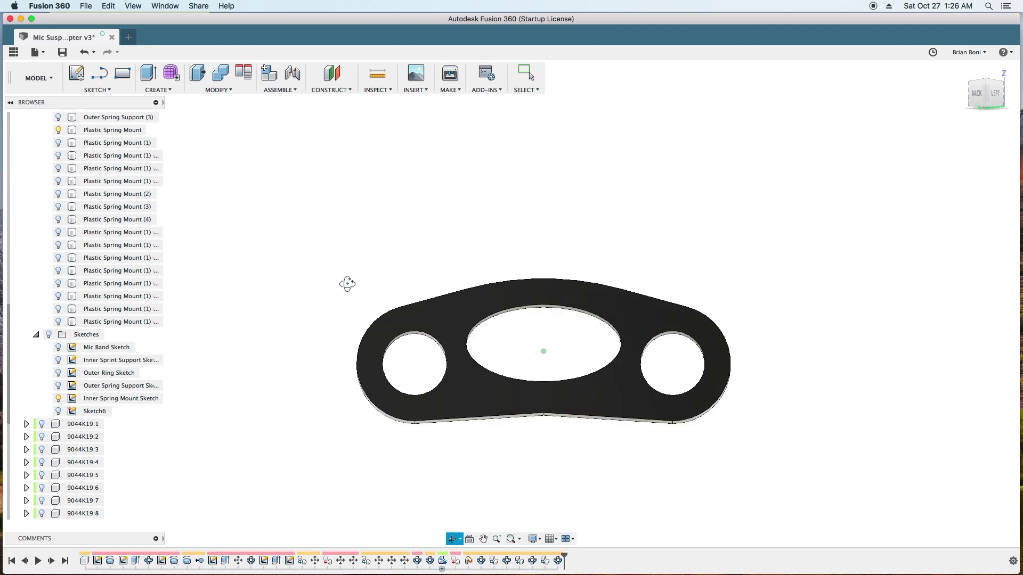
- Examine the thickness and holes of the solid Plastic Spring Mount body from an angled view
left_click_drag(346, 283, 323, 306)
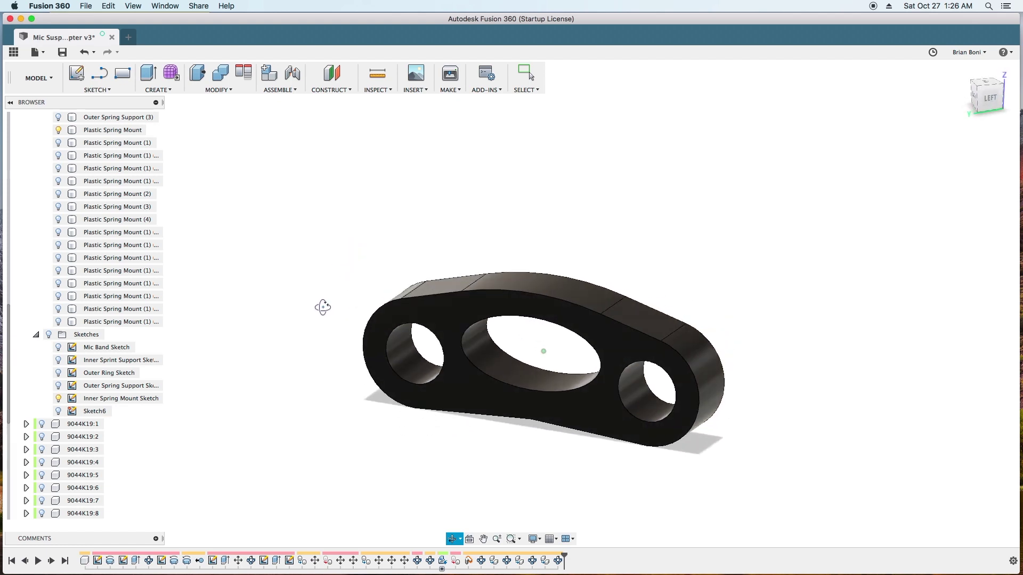